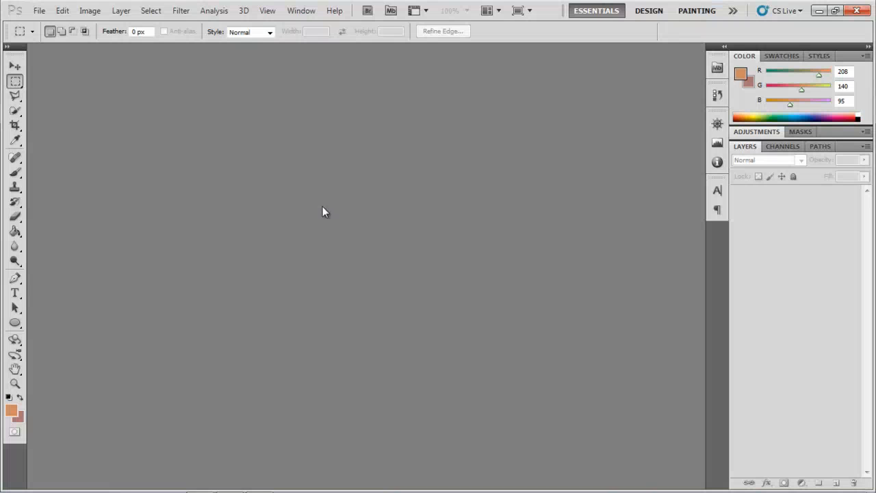
- Open Untitled-1.jpg and BMars.jpg, and float BMars.jpg in its own window beside the bald man's portrait
{"action": "key", "text": "ctrl+o"}
{"action": "double_click", "coordinate": [669, 137]}
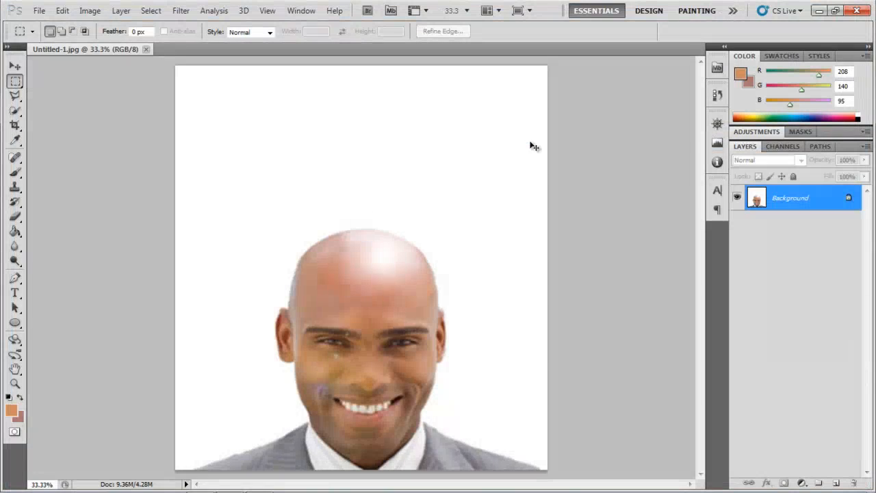
{"action": "key", "text": "ctrl+o"}
{"action": "double_click", "coordinate": [674, 136]}
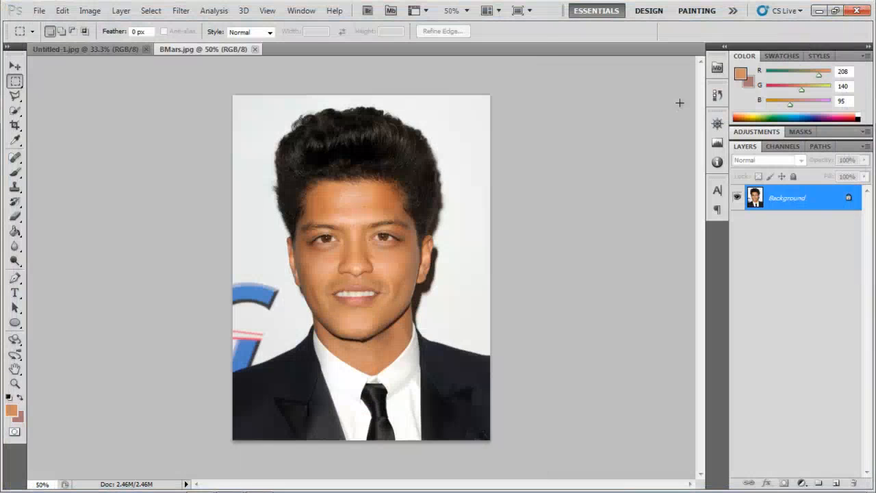
{"action": "left_click_drag", "start_coordinate": [234, 50], "coordinate": [556, 110]}
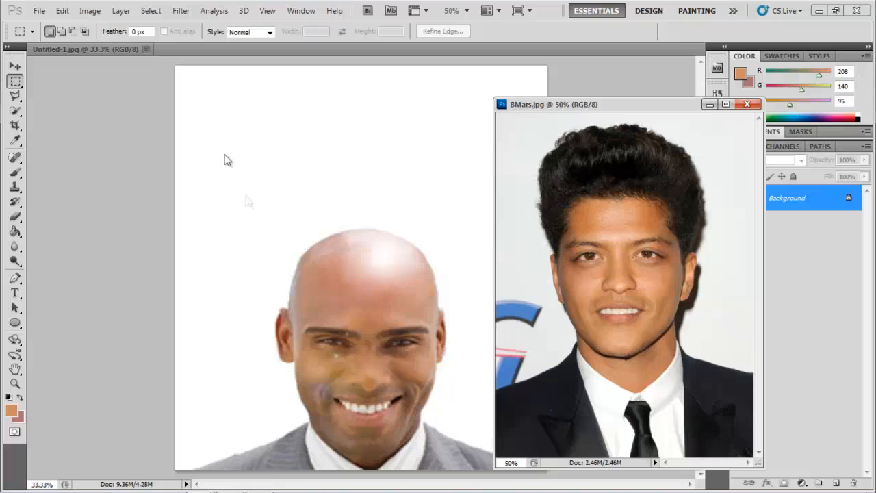
- Select the black hair in BMars.jpg with Color Range, sampling the hair colour at a fuzziness of 147
{"action": "left_click", "coordinate": [151, 11]}
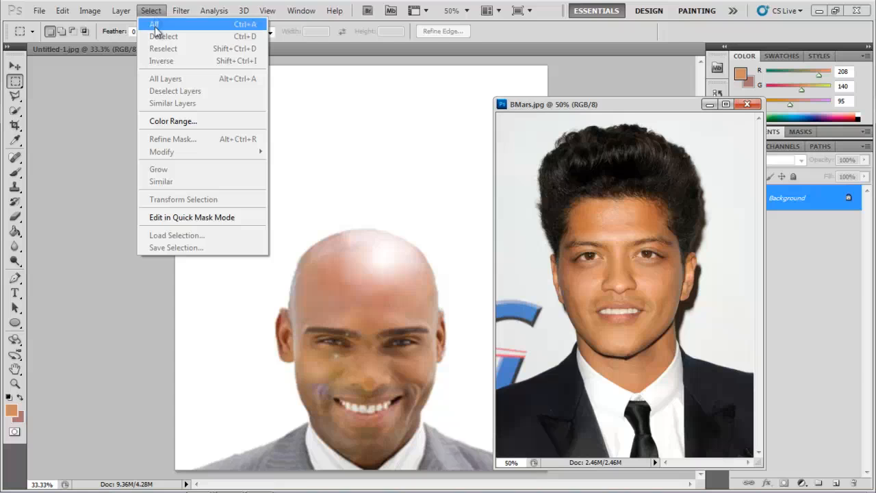
{"action": "left_click", "coordinate": [165, 122]}
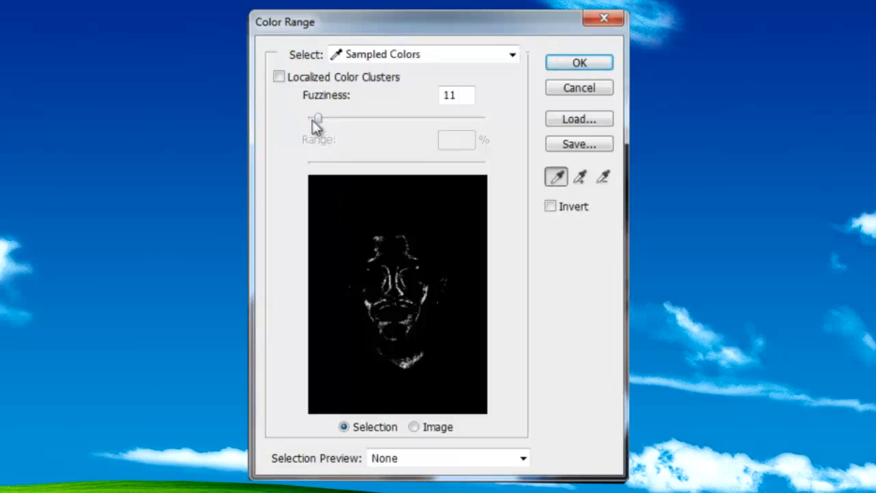
{"action": "left_click_drag", "start_coordinate": [317, 120], "coordinate": [413, 120]}
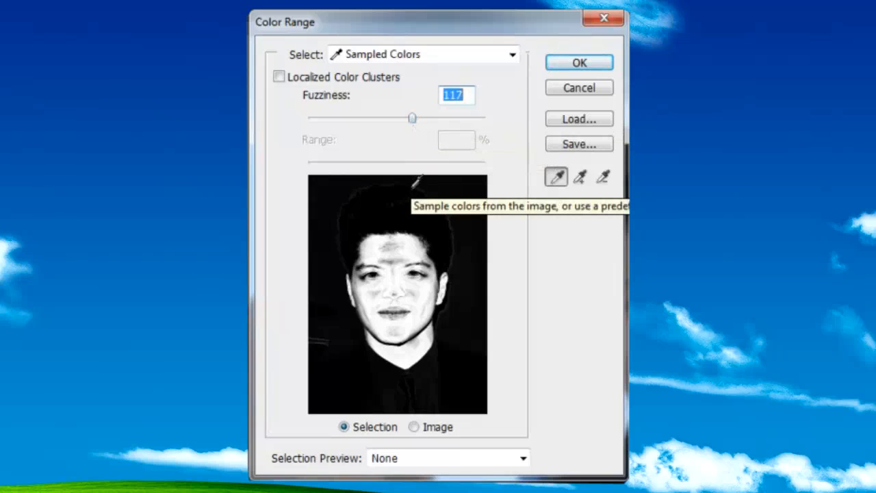
{"action": "left_click", "coordinate": [383, 207]}
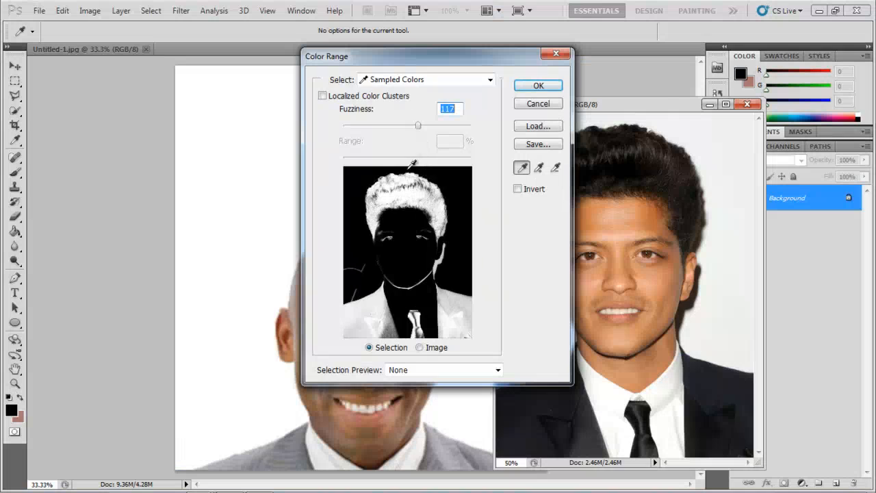
{"action": "left_click_drag", "start_coordinate": [419, 126], "coordinate": [437, 125]}
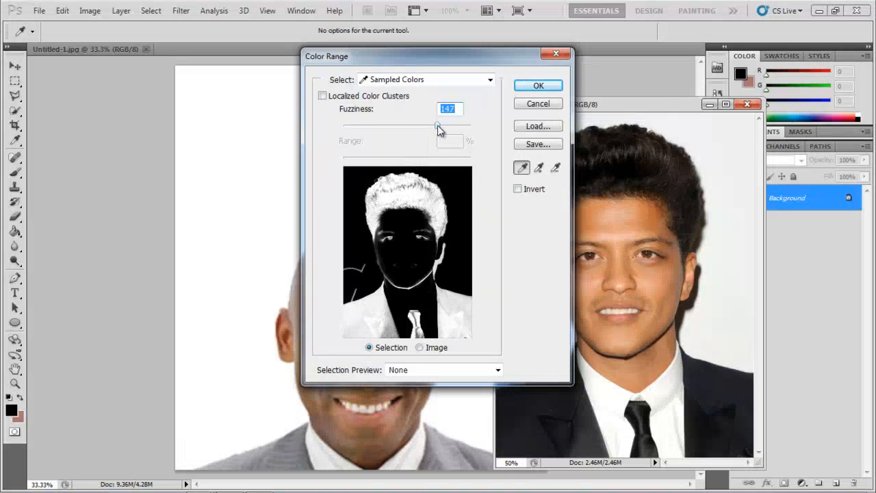
{"action": "left_click", "coordinate": [538, 86]}
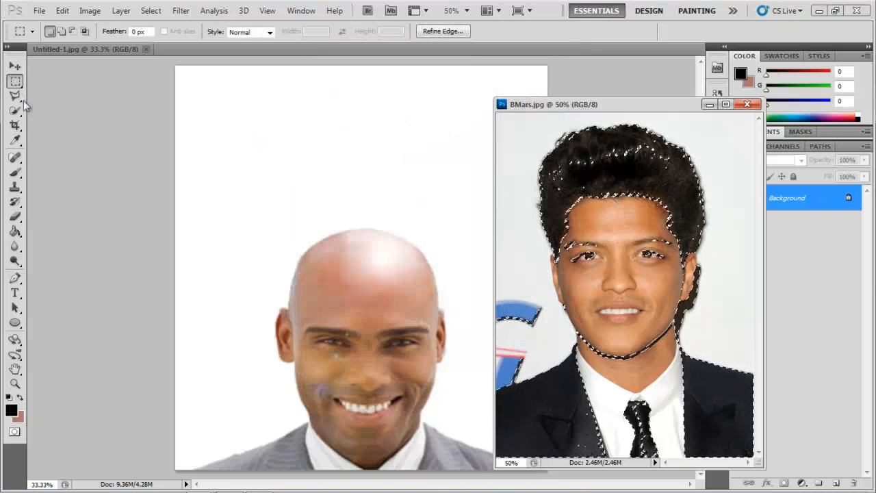
- Copy the selected dark areas into Untitled-1.jpg as a new layer and minimize the BMars.jpg window
{"action": "left_click", "coordinate": [14, 67]}
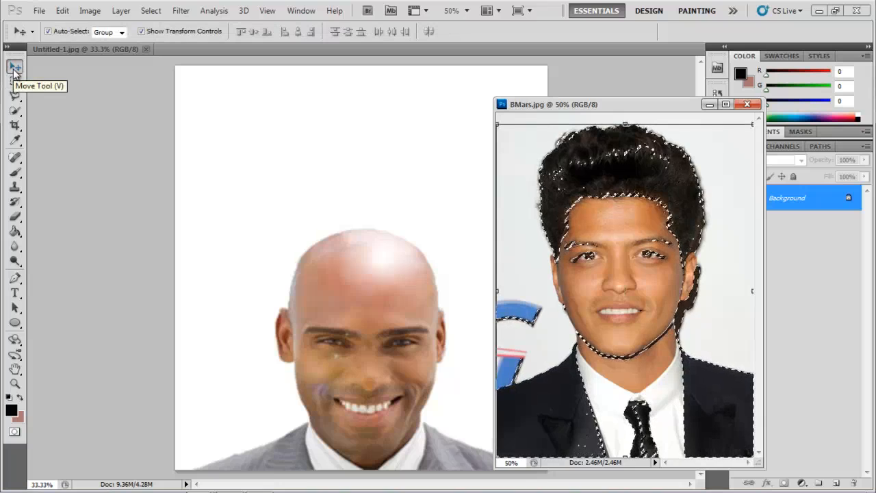
{"action": "left_click_drag", "start_coordinate": [513, 190], "coordinate": [368, 250]}
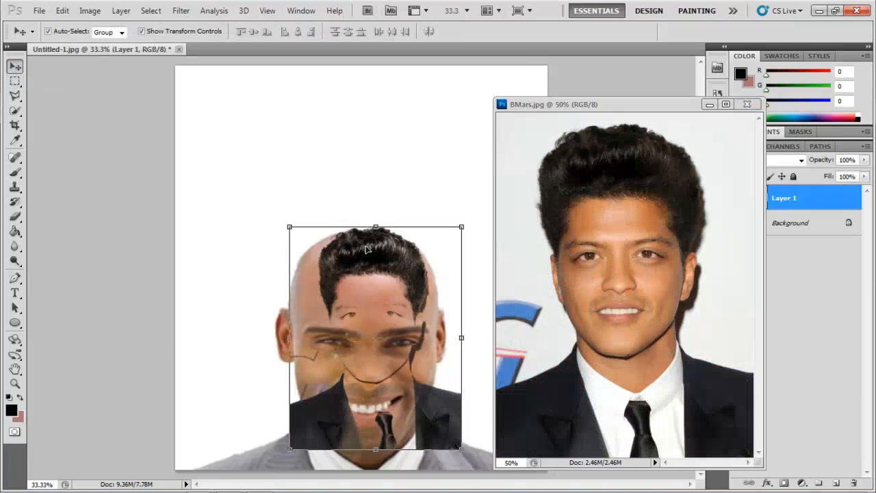
{"action": "left_click", "coordinate": [710, 104]}
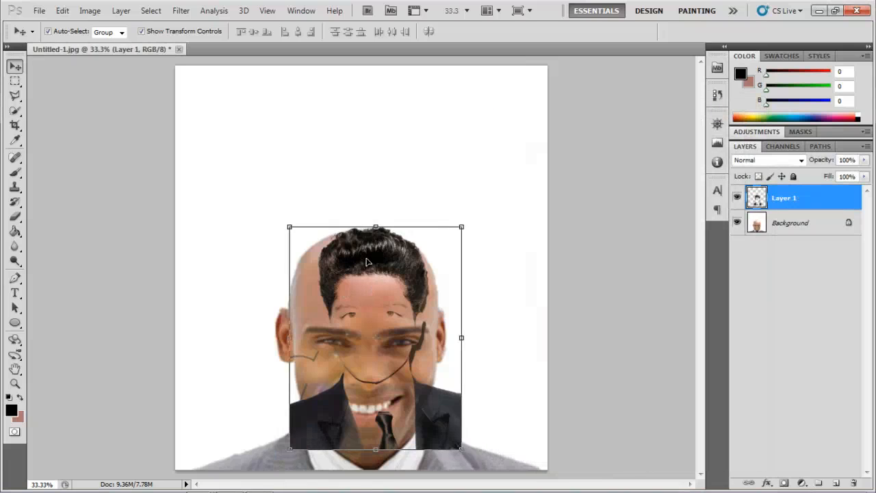
- Move the copied layer onto the white area above the head and erase everything except the hair
{"action": "left_click_drag", "start_coordinate": [365, 263], "coordinate": [448, 125]}
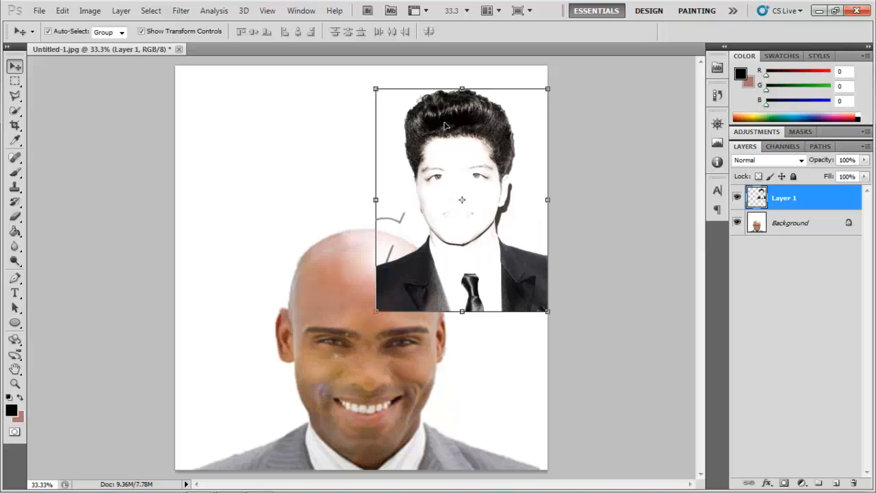
{"action": "left_click", "coordinate": [15, 217]}
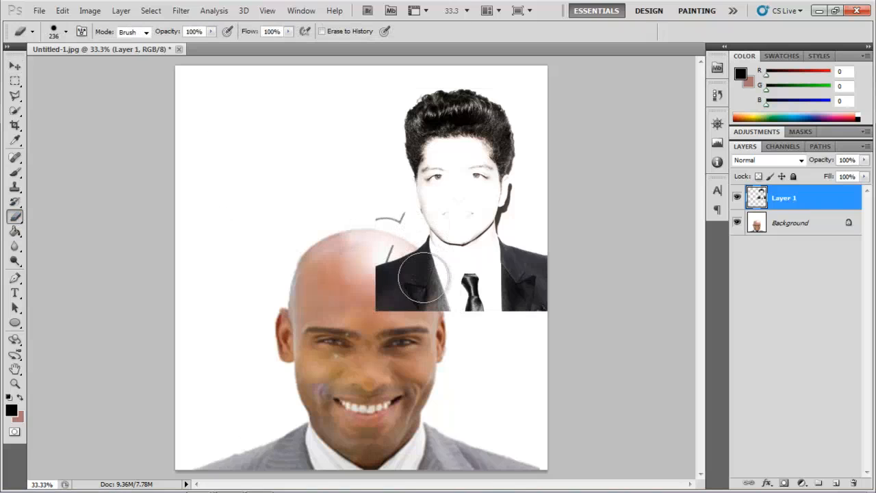
{"action": "mouse_move", "coordinate": [466, 298]}
{"action": "left_mouse_down"}
{"action": "mouse_move", "coordinate": [419, 289]}
{"action": "mouse_move", "coordinate": [410, 276]}
{"action": "mouse_move", "coordinate": [413, 290]}
{"action": "mouse_move", "coordinate": [383, 287]}
{"action": "mouse_move", "coordinate": [536, 313]}
{"action": "mouse_move", "coordinate": [547, 300]}
{"action": "mouse_move", "coordinate": [533, 275]}
{"action": "mouse_move", "coordinate": [461, 263]}
{"action": "mouse_move", "coordinate": [515, 203]}
{"action": "mouse_move", "coordinate": [531, 200]}
{"action": "mouse_move", "coordinate": [520, 194]}
{"action": "mouse_move", "coordinate": [477, 232]}
{"action": "mouse_move", "coordinate": [443, 240]}
{"action": "mouse_move", "coordinate": [435, 223]}
{"action": "mouse_move", "coordinate": [407, 224]}
{"action": "mouse_move", "coordinate": [372, 242]}
{"action": "mouse_move", "coordinate": [451, 207]}
{"action": "mouse_move", "coordinate": [445, 174]}
{"action": "mouse_move", "coordinate": [471, 180]}
{"action": "mouse_move", "coordinate": [475, 189]}
{"action": "mouse_move", "coordinate": [460, 185]}
{"action": "mouse_move", "coordinate": [460, 210]}
{"action": "left_mouse_up"}
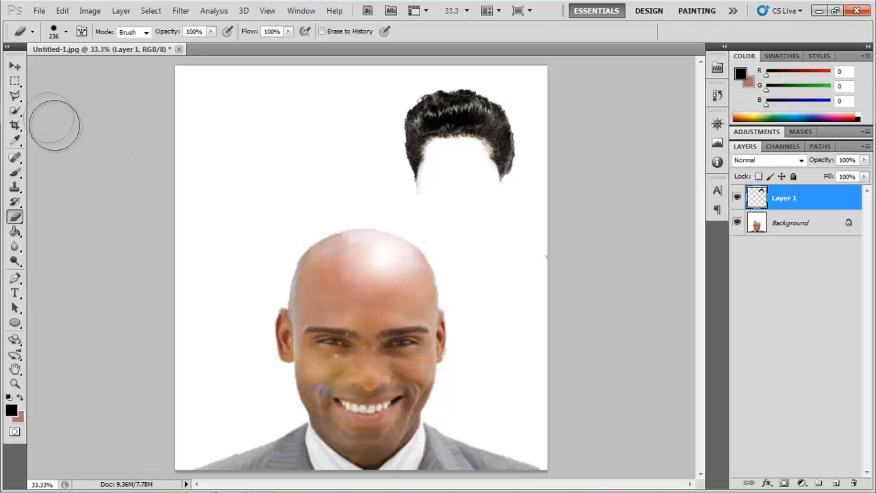
- Place the hair on the bald head and enlarge it until it covers the whole scalp
{"action": "left_click", "coordinate": [14, 66]}
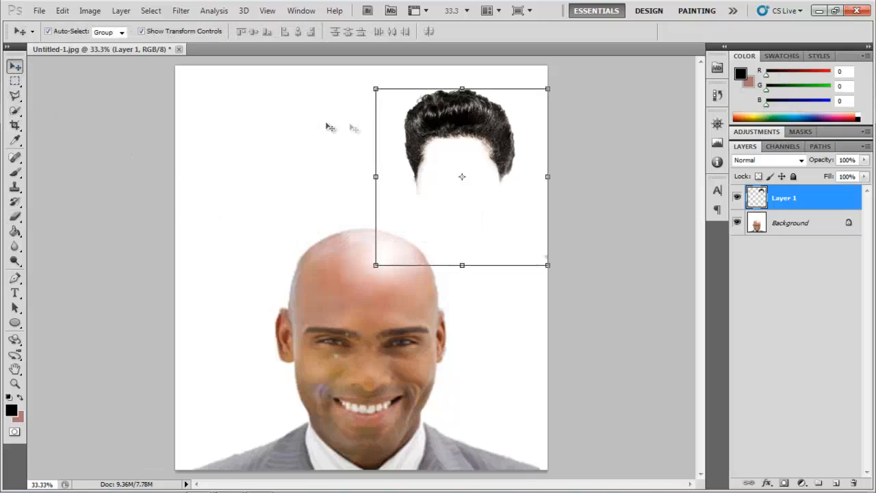
{"action": "left_click_drag", "start_coordinate": [490, 114], "coordinate": [365, 267]}
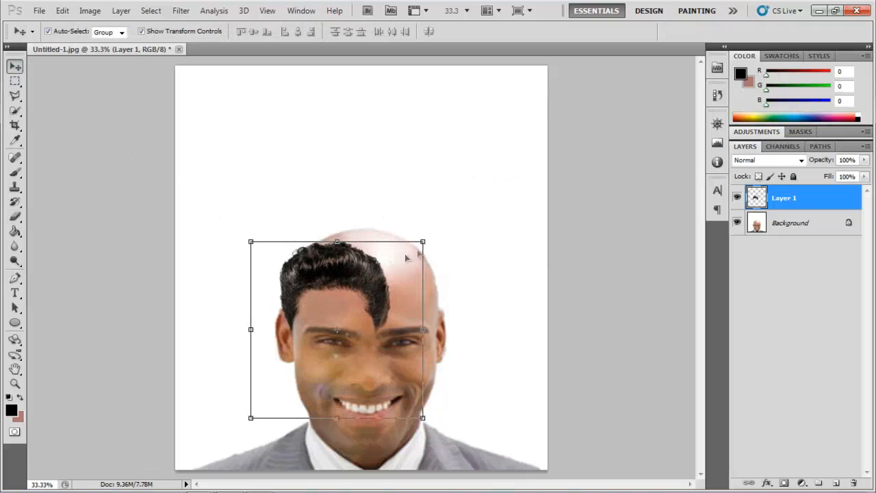
{"action": "left_click_drag", "start_coordinate": [423, 242], "coordinate": [534, 121]}
{"action": "left_click_drag", "start_coordinate": [438, 164], "coordinate": [413, 244]}
{"action": "key", "text": "Return"}
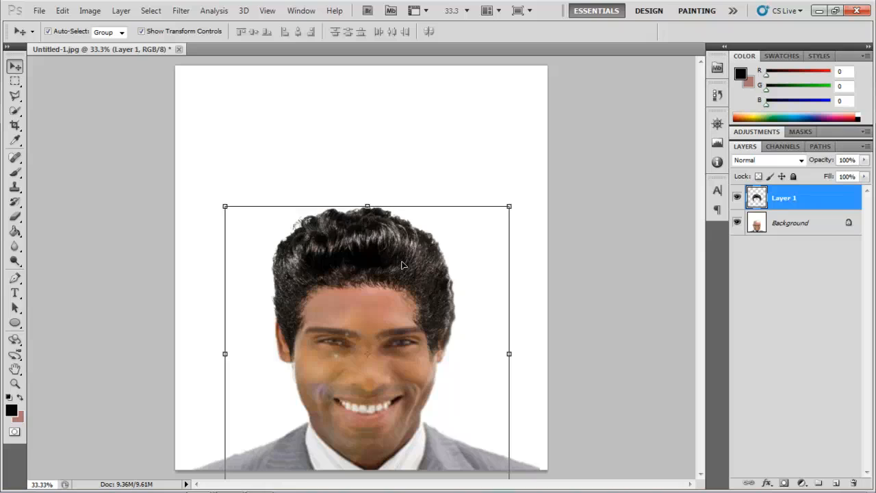
- Outline the right half of the hair with the Polygonal Lasso along the face's centre line, delete it and deselect
{"action": "left_click", "coordinate": [15, 95]}
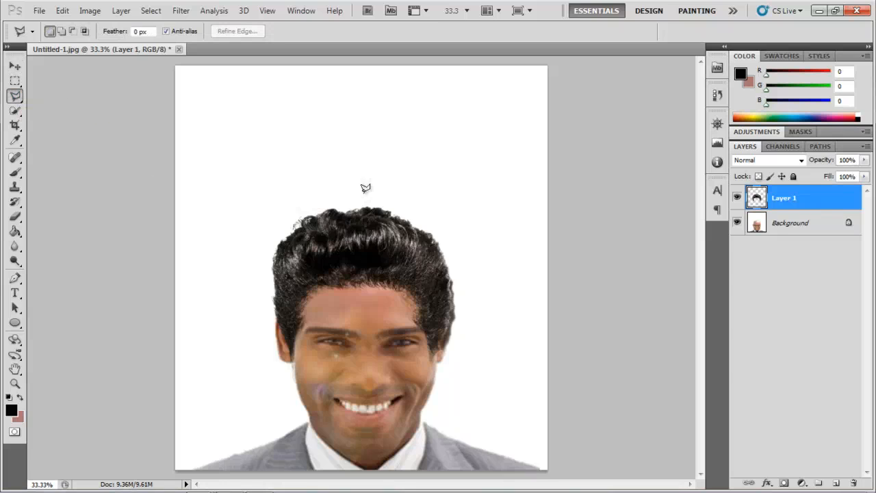
{"action": "left_click", "coordinate": [360, 142]}
{"action": "left_click", "coordinate": [361, 463]}
{"action": "left_click", "coordinate": [539, 463]}
{"action": "left_click", "coordinate": [534, 129]}
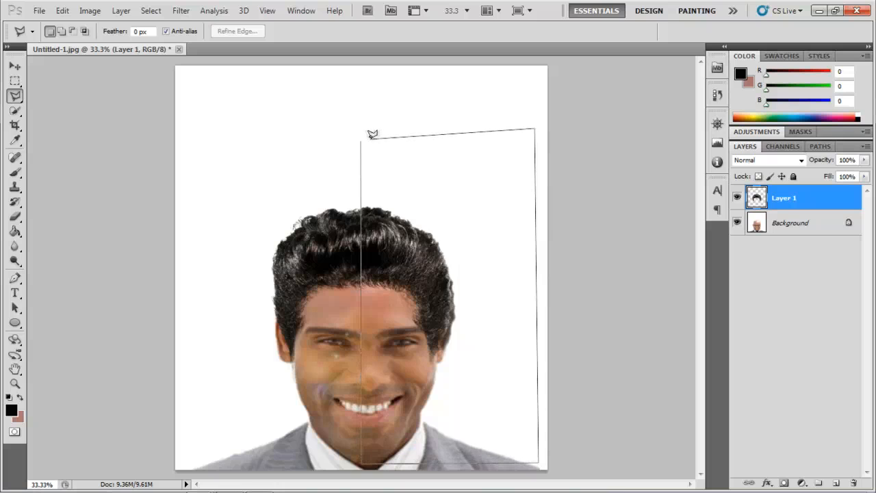
{"action": "left_click", "coordinate": [362, 137]}
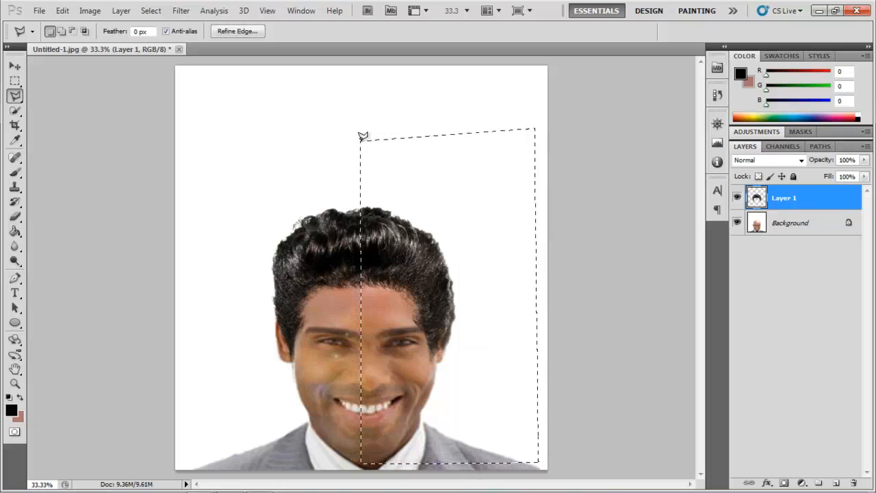
{"action": "key", "text": "Delete"}
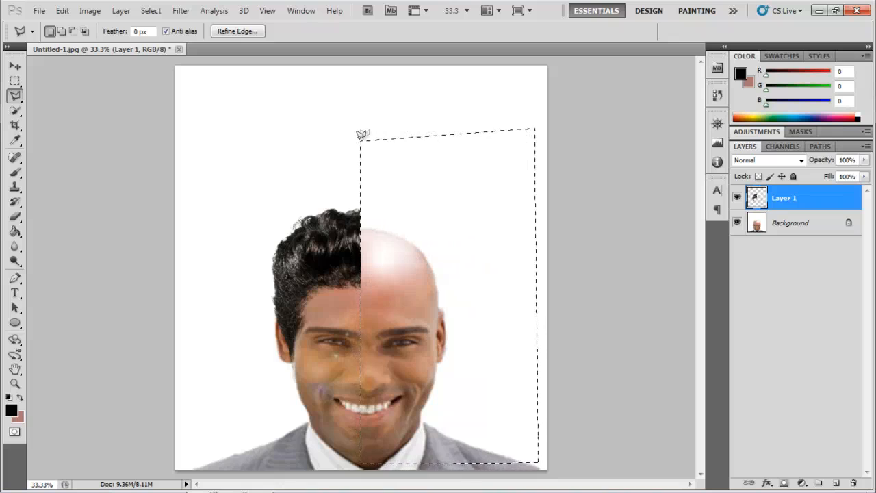
{"action": "left_click", "coordinate": [364, 134]}
{"action": "left_click", "coordinate": [364, 134]}
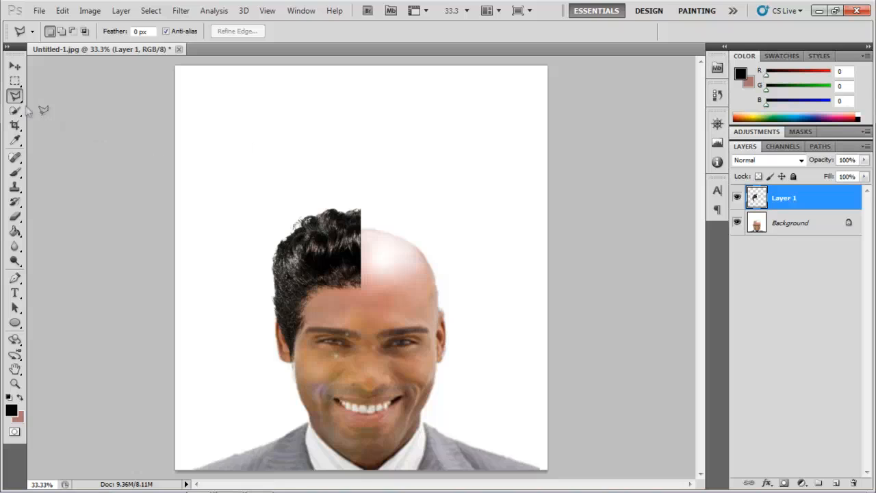
- Duplicate the half hair layer, mirror the copy across the head at a width of -117.77%, and merge both halves
{"action": "left_click", "coordinate": [14, 67]}
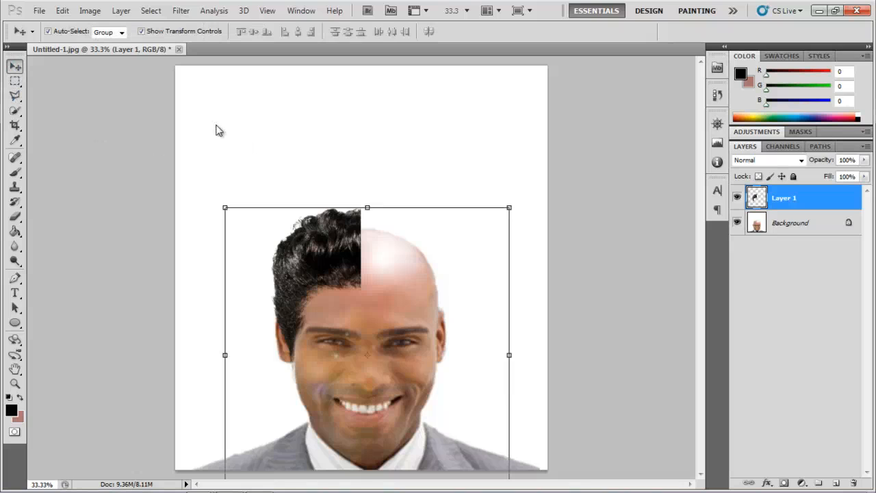
{"action": "key", "text": "ctrl+j"}
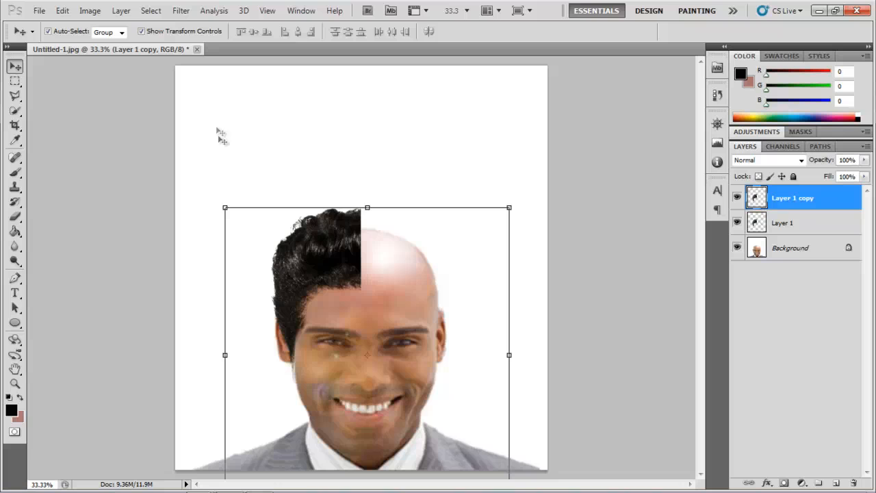
{"action": "left_click_drag", "start_coordinate": [223, 357], "coordinate": [181, 346]}
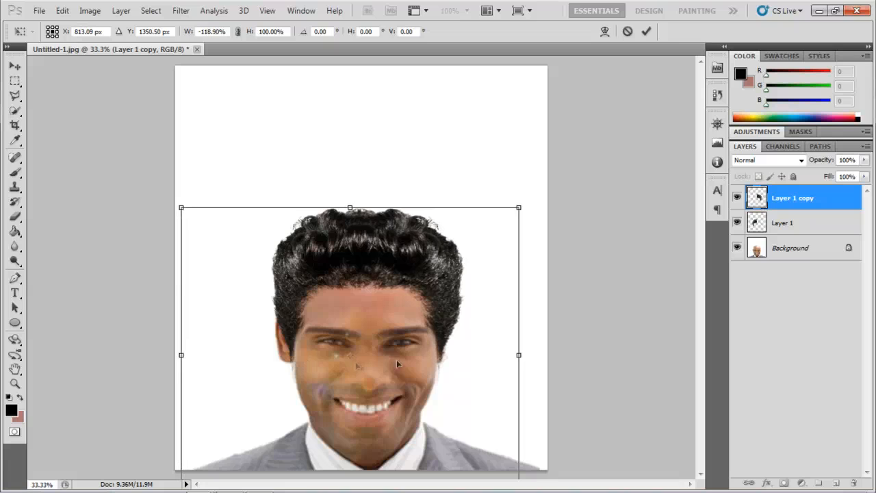
{"action": "left_click_drag", "start_coordinate": [520, 354], "coordinate": [519, 351]}
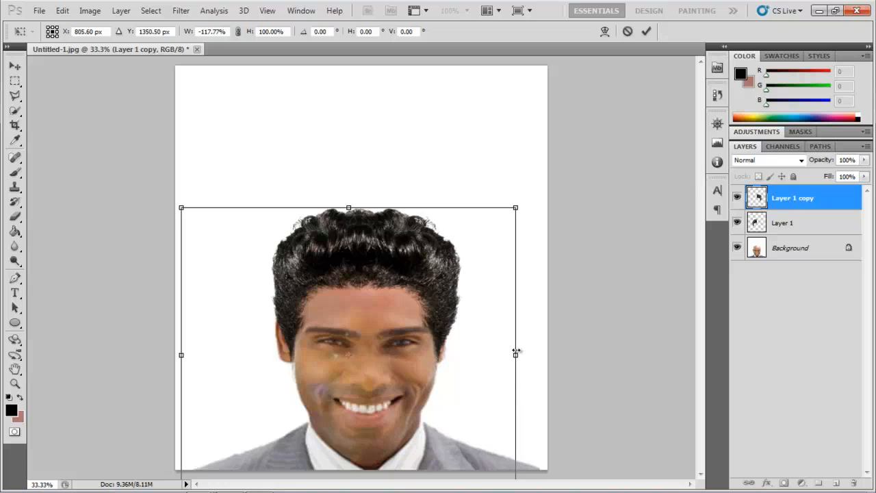
{"action": "key", "text": "Return"}
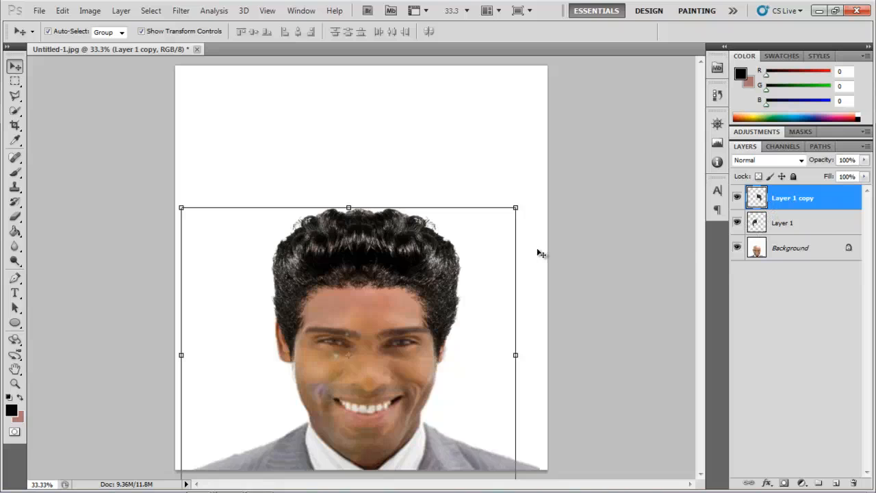
{"action": "key", "text": "ctrl+e"}
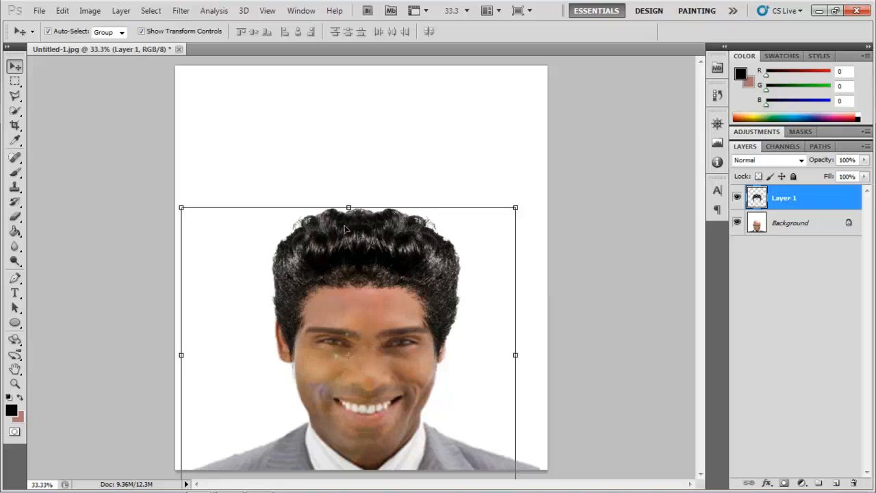
- Move the merged hair slightly upward and erase its leftover pixels over the forehead, face and surrounding background
{"action": "mouse_move", "coordinate": [387, 243]}
{"action": "left_mouse_down"}
{"action": "mouse_move", "coordinate": [389, 216]}
{"action": "mouse_move", "coordinate": [390, 248]}
{"action": "left_mouse_up"}
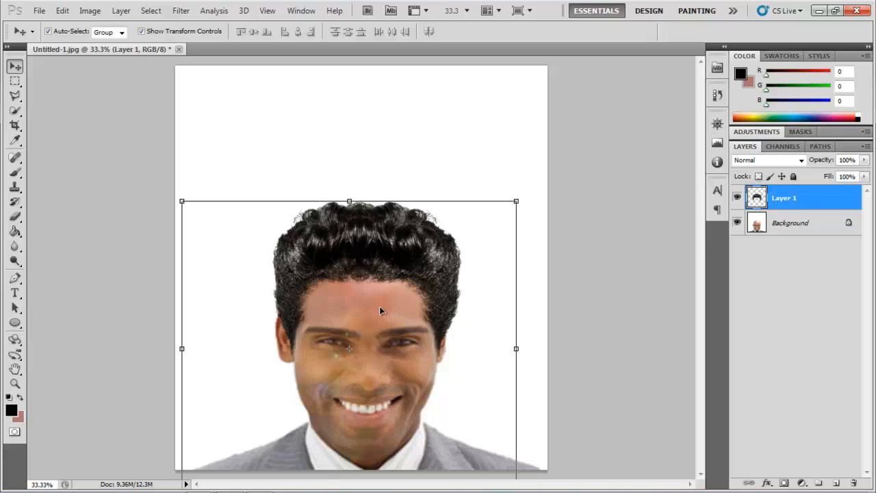
{"action": "left_click", "coordinate": [20, 218]}
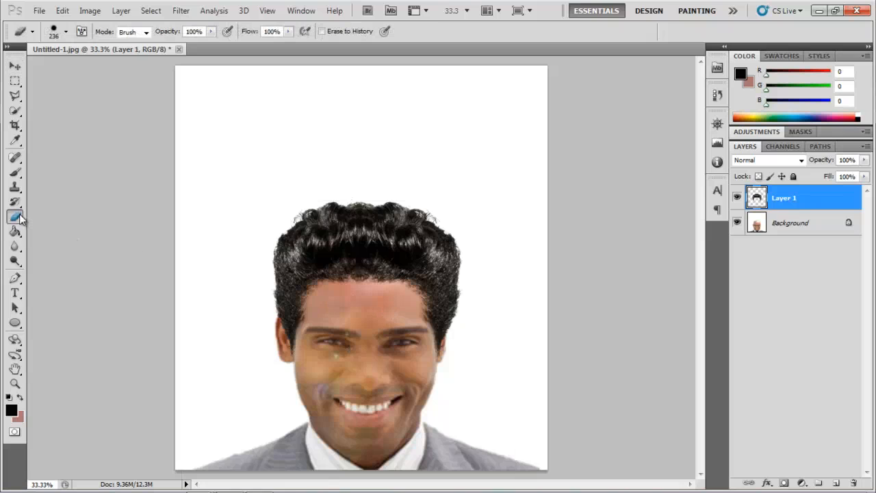
{"action": "right_click", "coordinate": [342, 305]}
{"action": "left_click_drag", "start_coordinate": [440, 357], "coordinate": [462, 358]}
{"action": "left_click", "coordinate": [340, 317]}
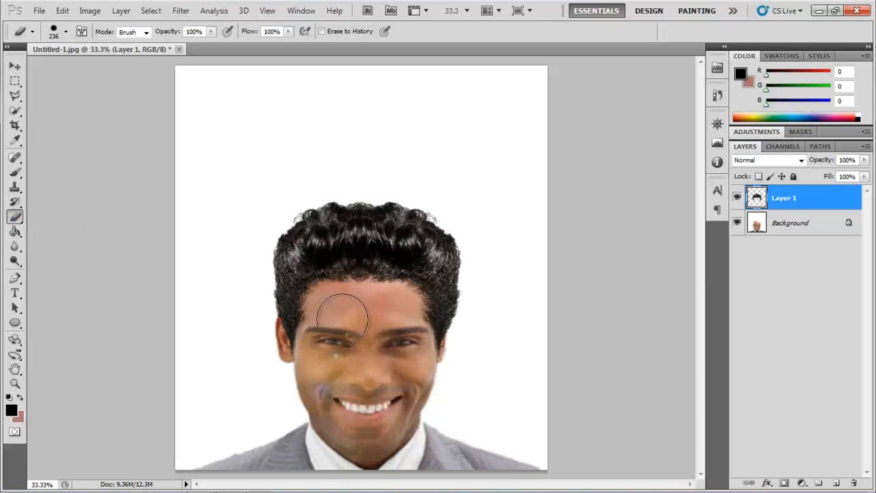
{"action": "mouse_move", "coordinate": [325, 336]}
{"action": "left_mouse_down"}
{"action": "mouse_move", "coordinate": [310, 379]}
{"action": "mouse_move", "coordinate": [274, 369]}
{"action": "left_mouse_up"}
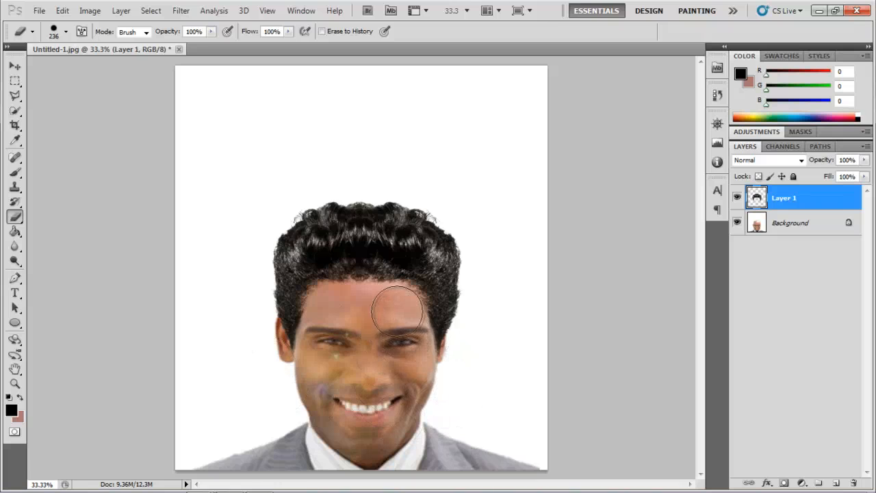
{"action": "mouse_move", "coordinate": [371, 308]}
{"action": "left_mouse_down"}
{"action": "mouse_move", "coordinate": [347, 309]}
{"action": "mouse_move", "coordinate": [373, 314]}
{"action": "mouse_move", "coordinate": [365, 346]}
{"action": "left_mouse_up"}
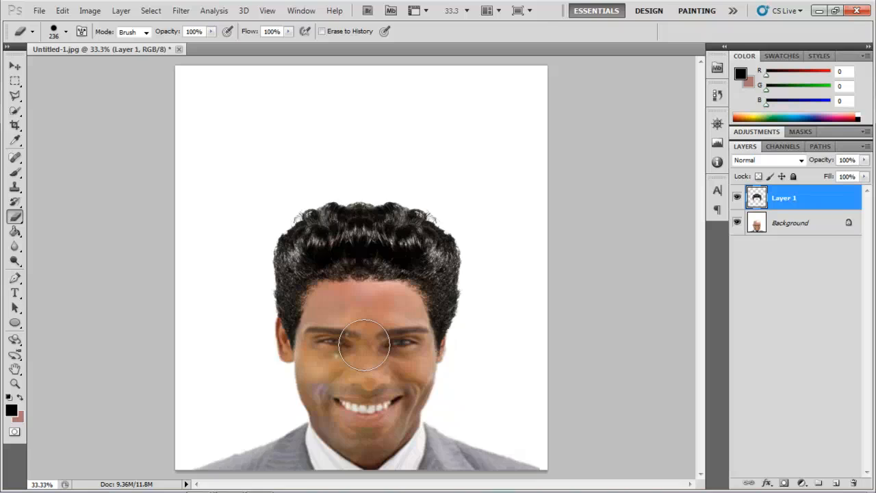
{"action": "mouse_move", "coordinate": [365, 346]}
{"action": "left_mouse_down"}
{"action": "mouse_move", "coordinate": [366, 313]}
{"action": "mouse_move", "coordinate": [370, 329]}
{"action": "left_mouse_up"}
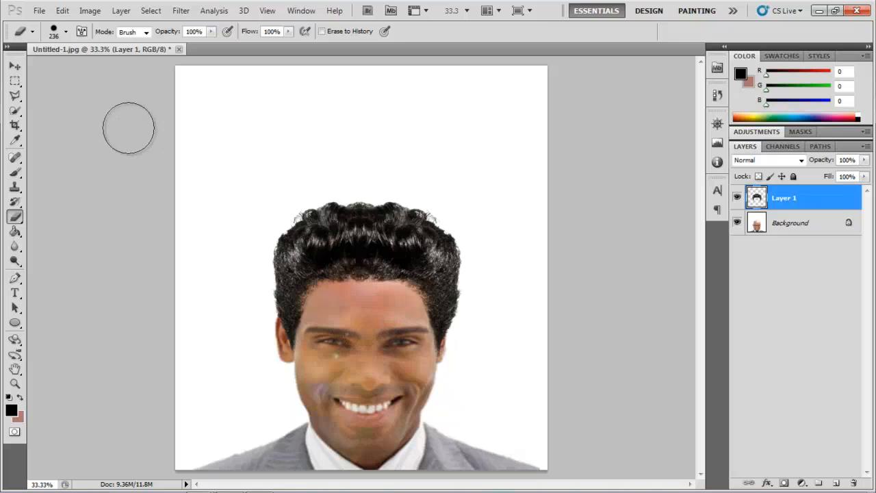
- Lighten the hair layer with a Curves point at input 47, output 79, and duplicate the layer
{"action": "left_click", "coordinate": [91, 11]}
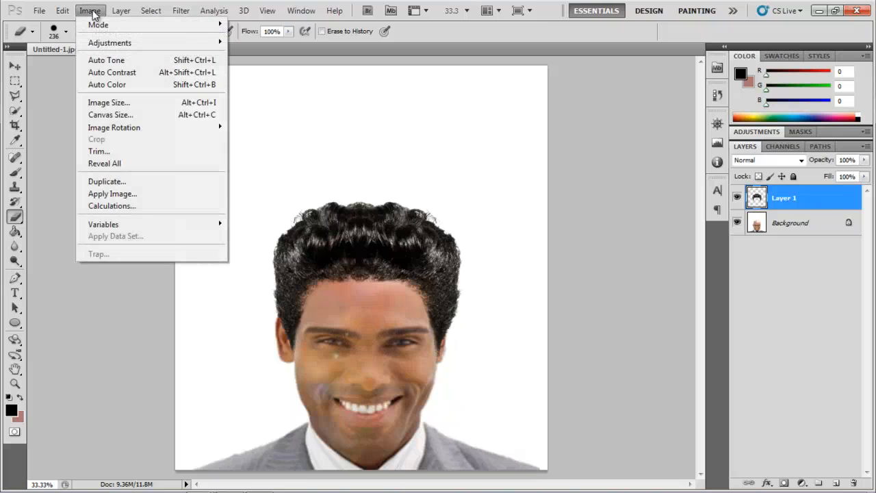
{"action": "mouse_move", "coordinate": [98, 45]}
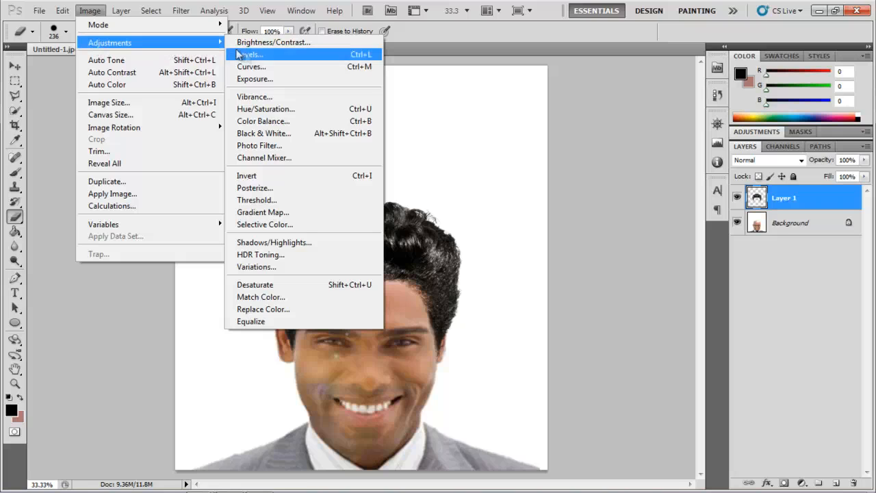
{"action": "left_click", "coordinate": [254, 69]}
{"action": "left_click_drag", "start_coordinate": [660, 314], "coordinate": [642, 310]}
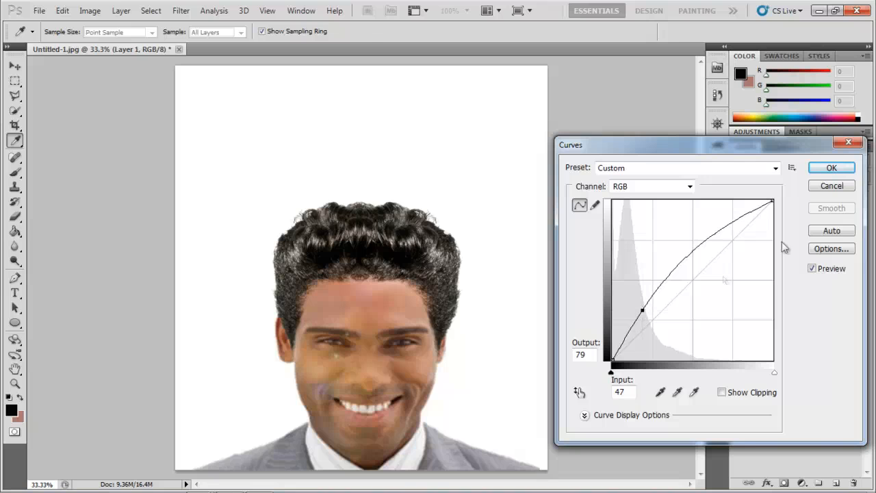
{"action": "left_click", "coordinate": [829, 171]}
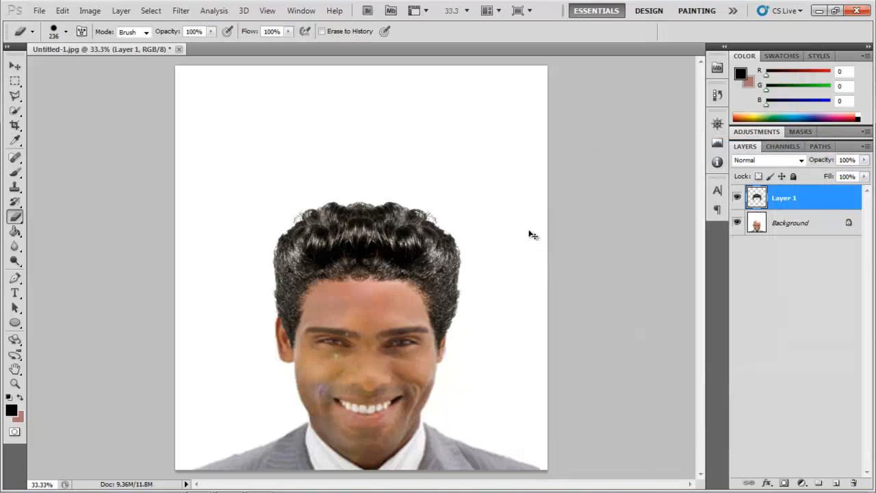
{"action": "key", "text": "ctrl+j"}
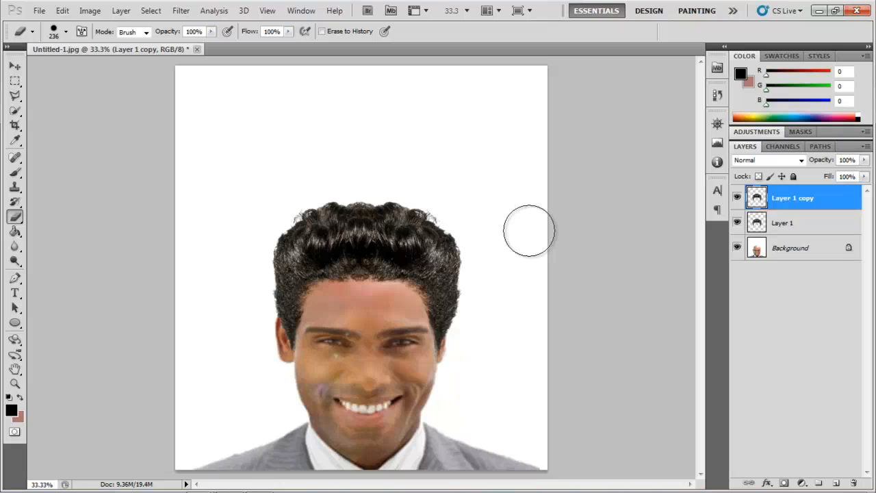